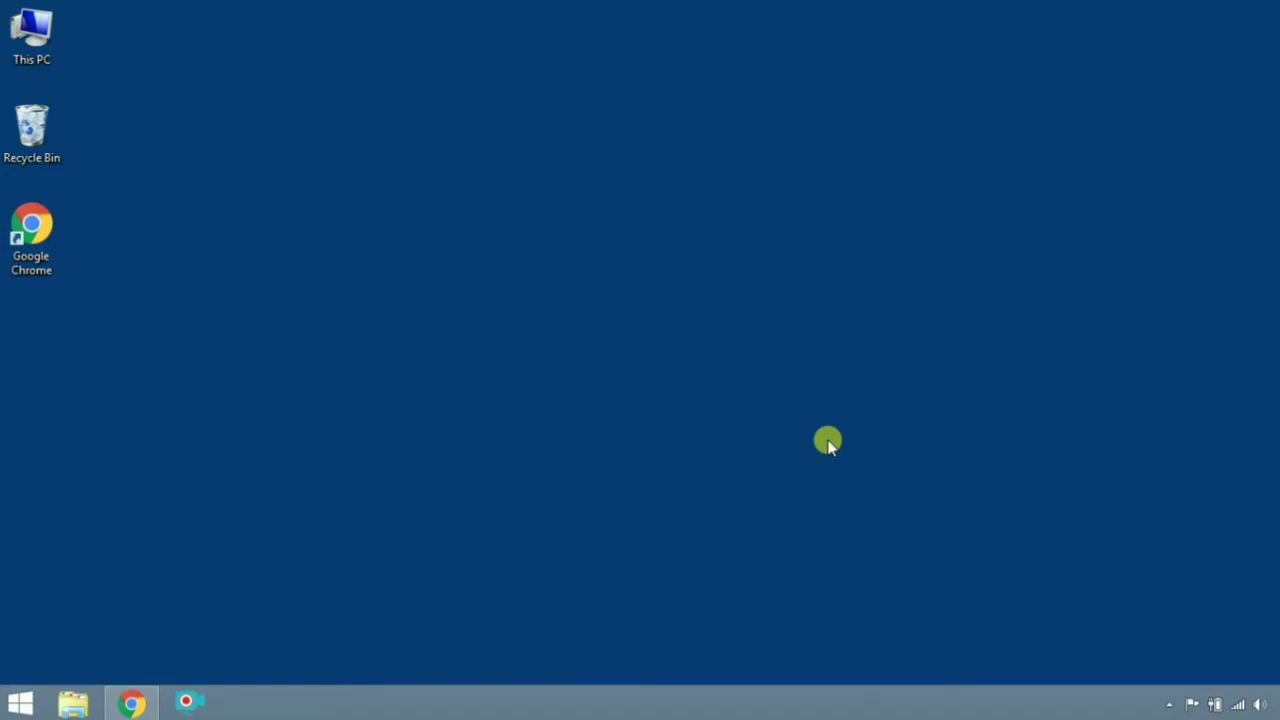
Bring back the college website, open 'Admission 20-21' and choose Get Admission to reach the dashboard login
left_click(130, 703)
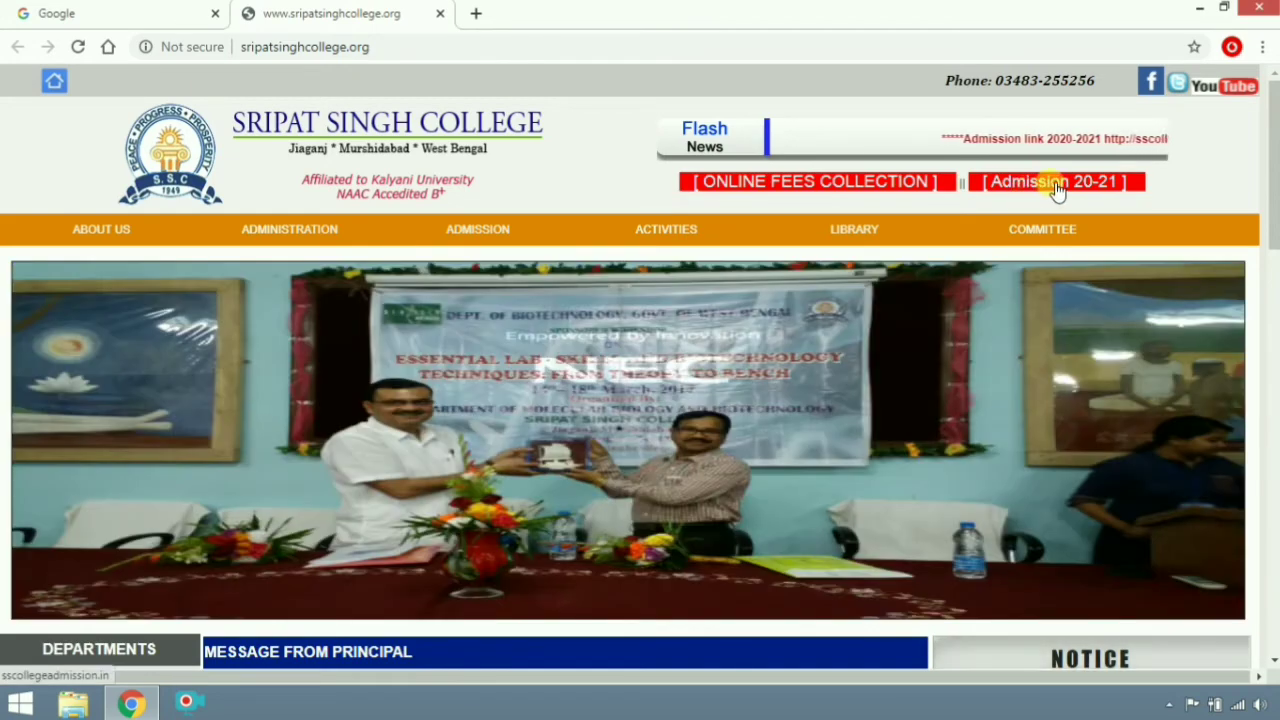
left_click(1054, 187)
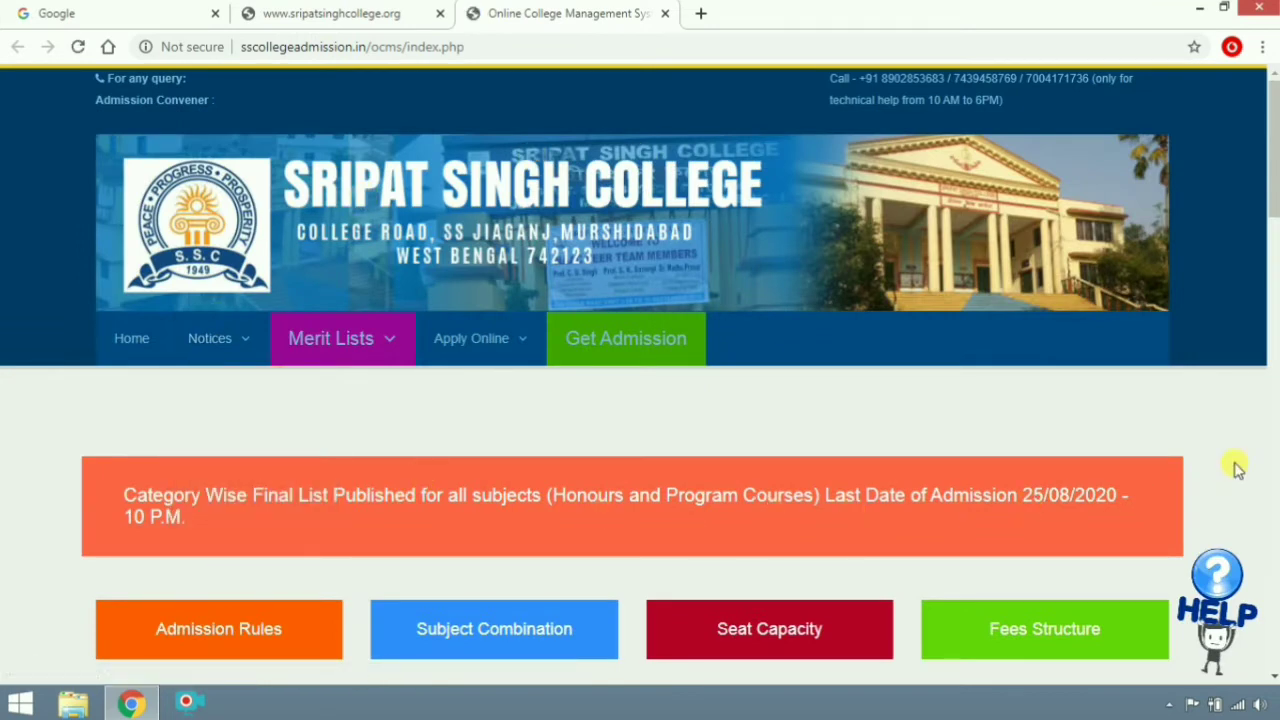
mouse_move(370, 345)
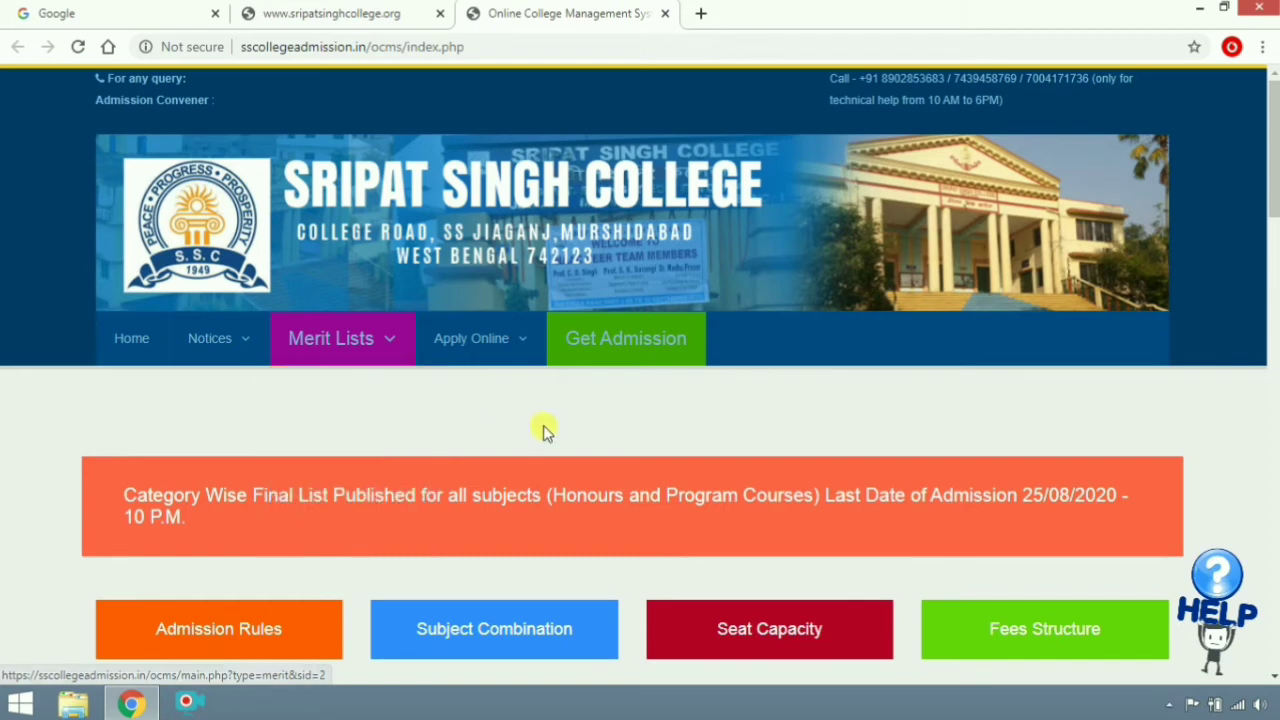
left_click(668, 337)
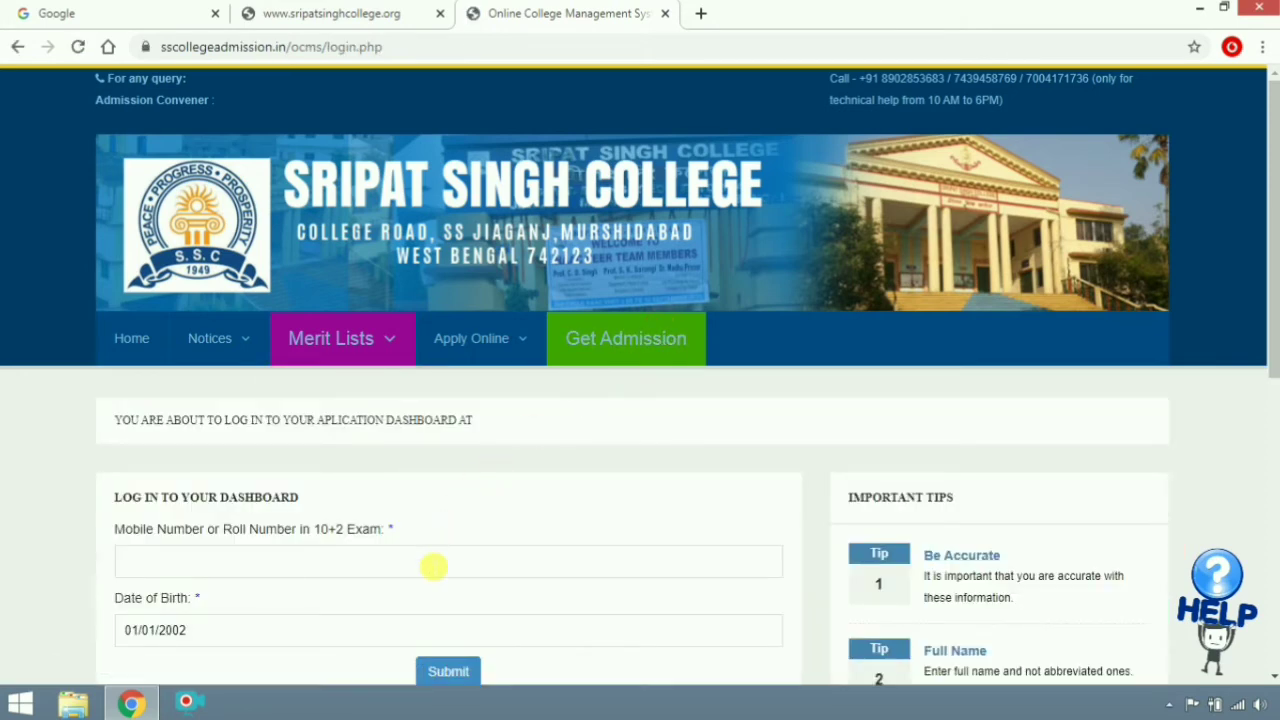
Enter the applicant's mobile number, pick their date of birth in the calendar, and submit
left_click(433, 566)
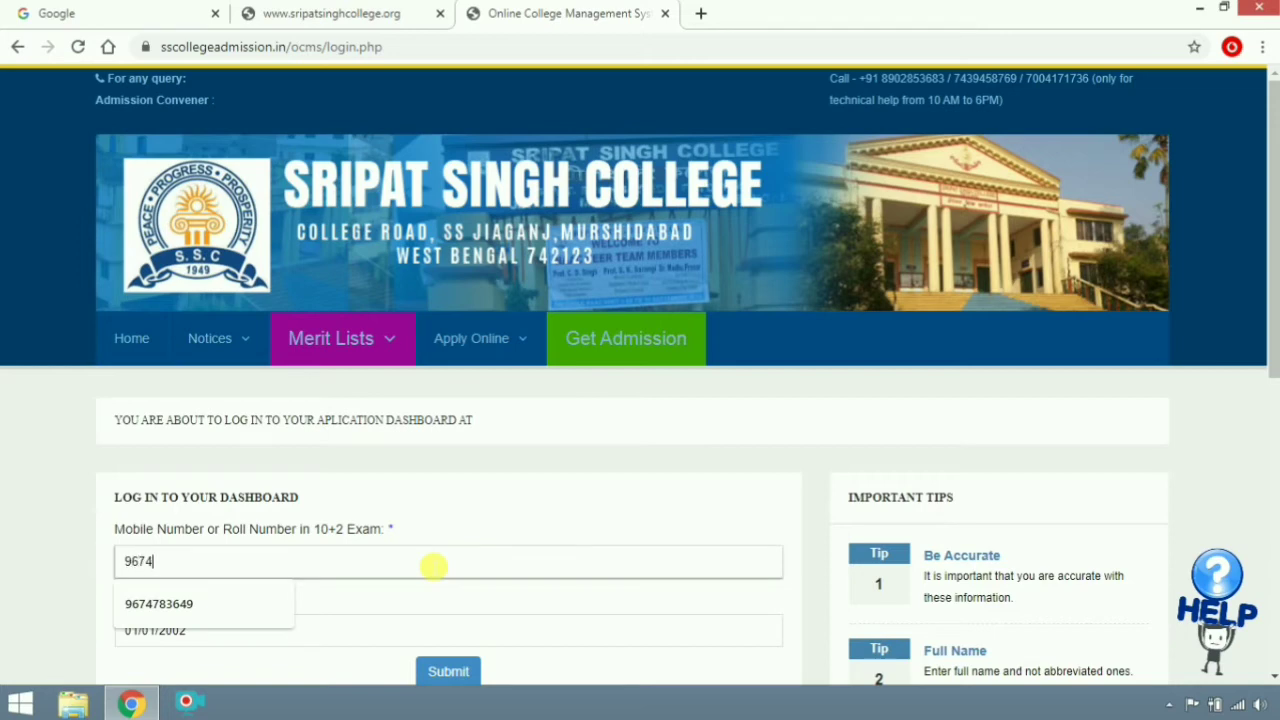
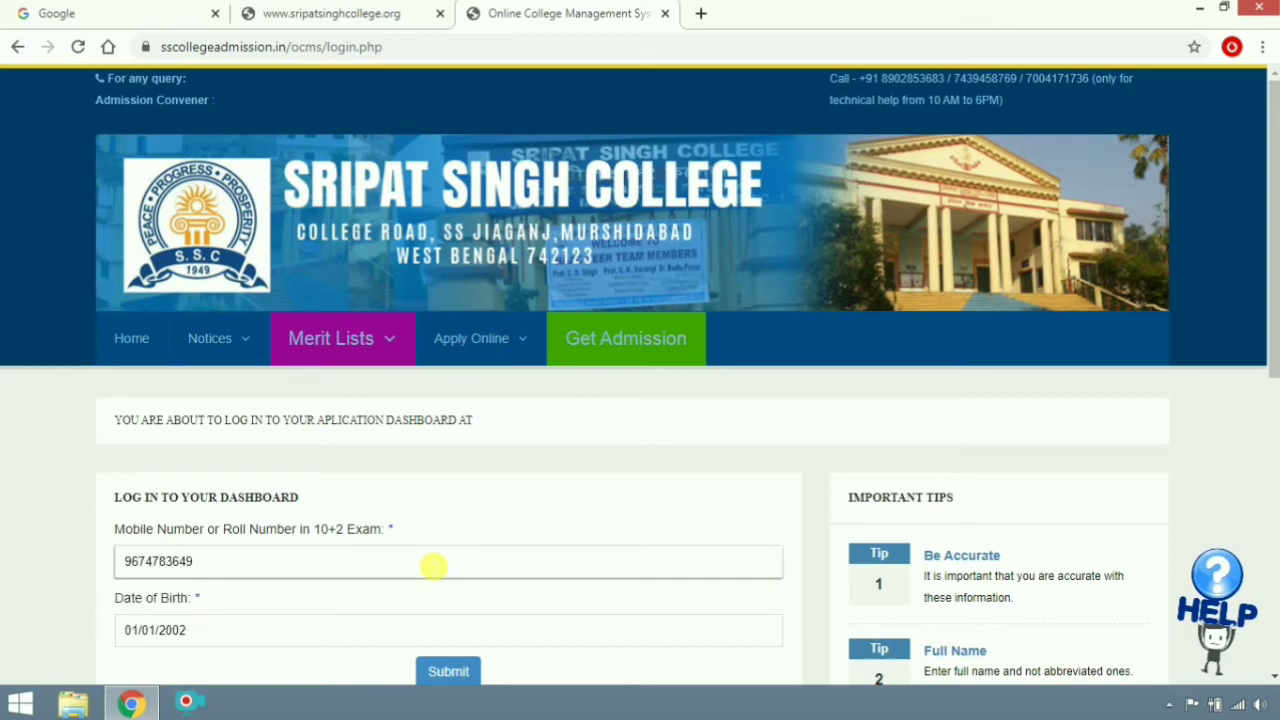
left_click(284, 646)
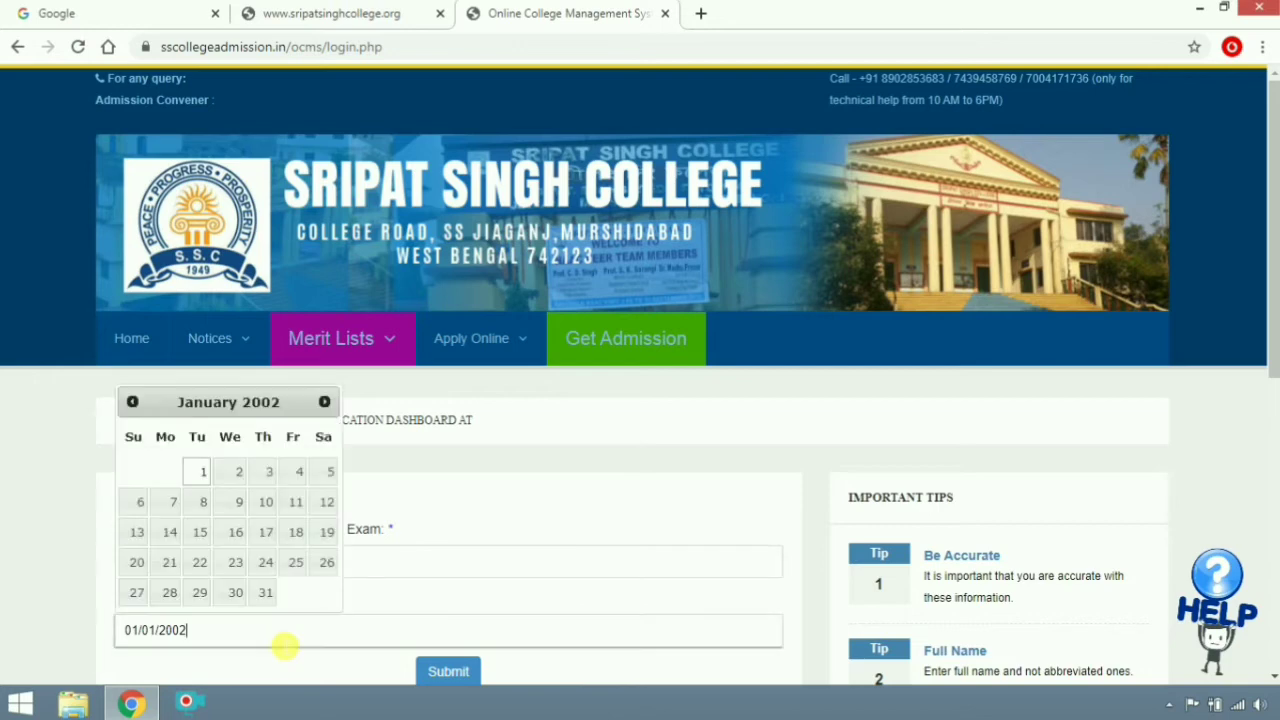
left_click(325, 402)
left_click(325, 402)
left_click(325, 402)
left_click(325, 402)
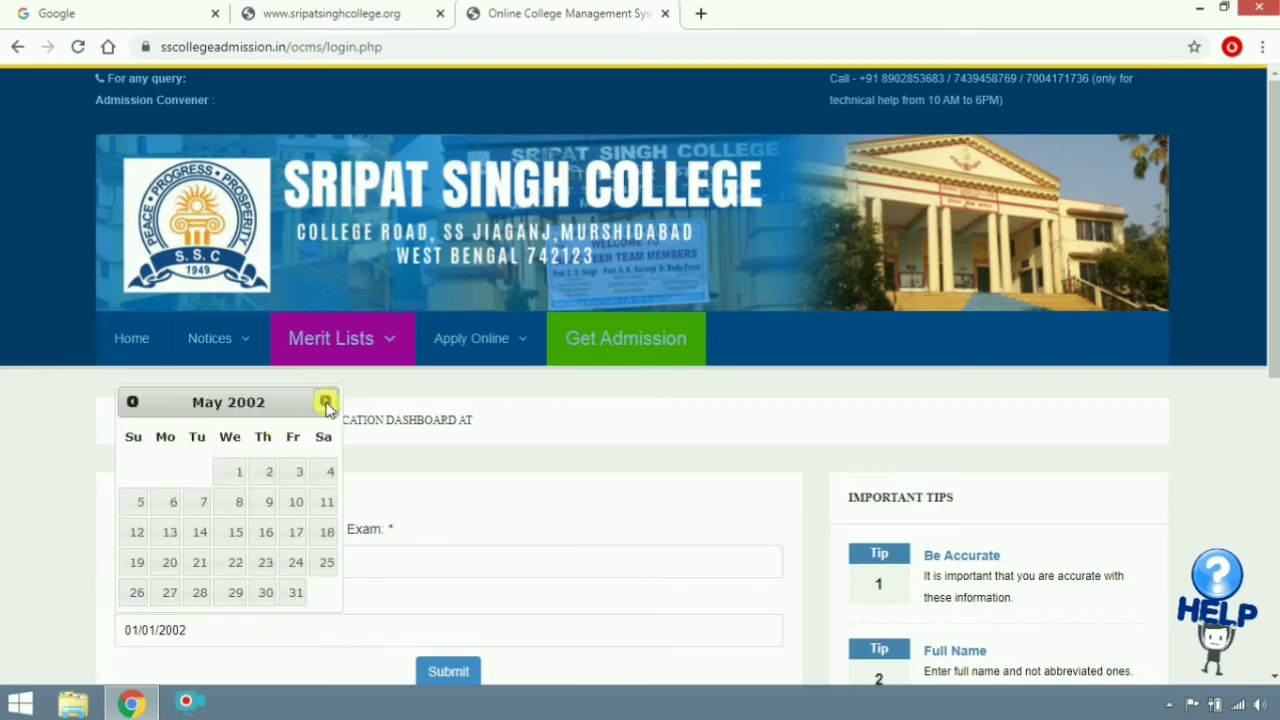
left_click(325, 402)
left_click(325, 402)
left_click(325, 402)
left_click(325, 402)
left_click(325, 402)
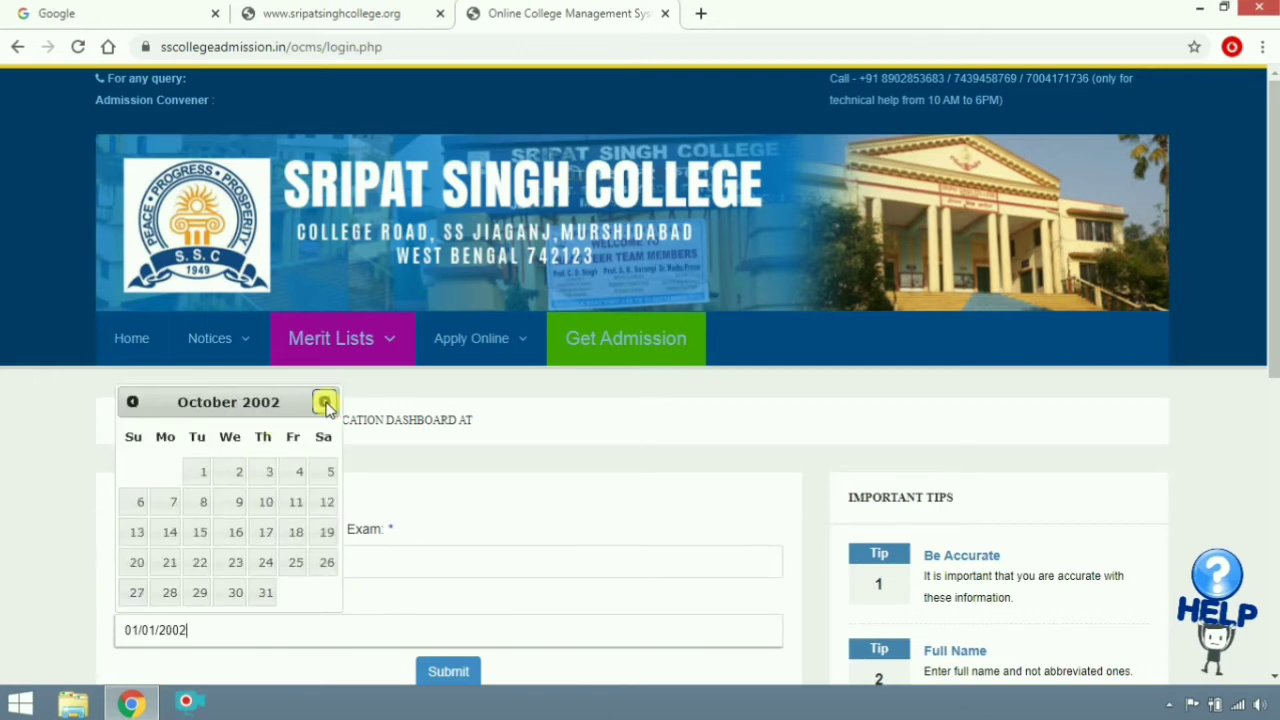
left_click(326, 502)
scroll(557, 443, "down", 2)
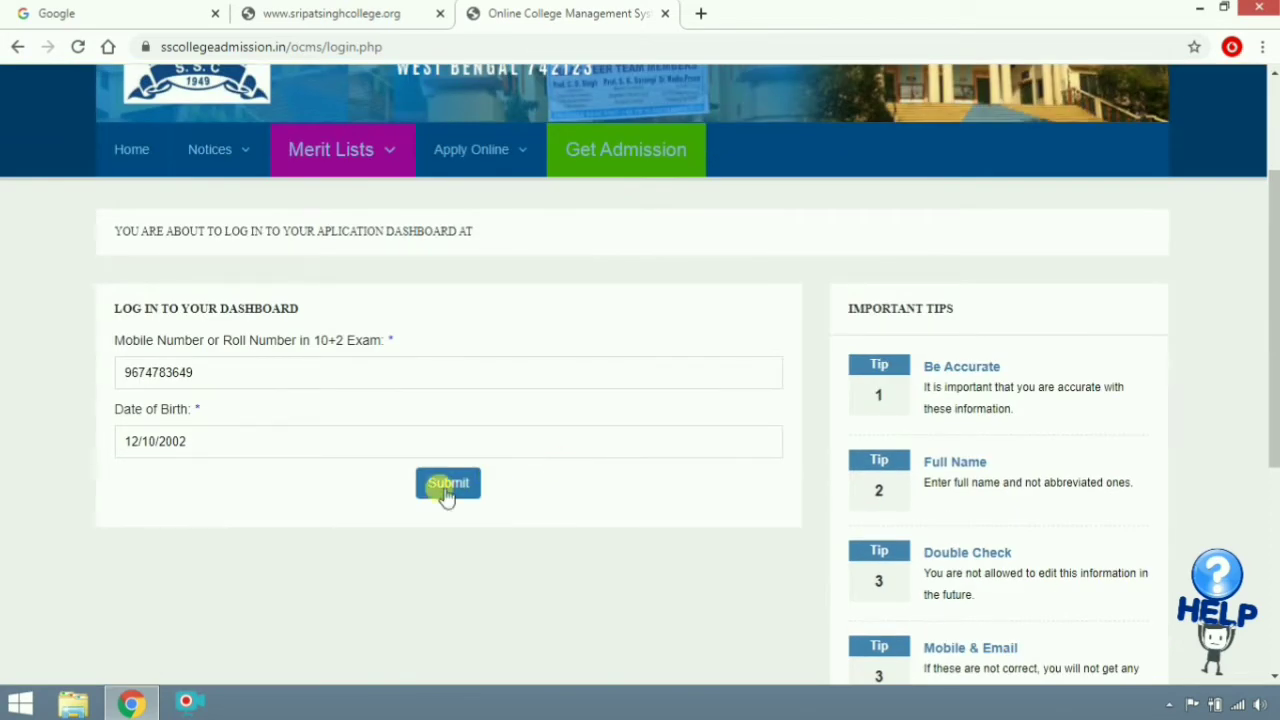
left_click(445, 488)
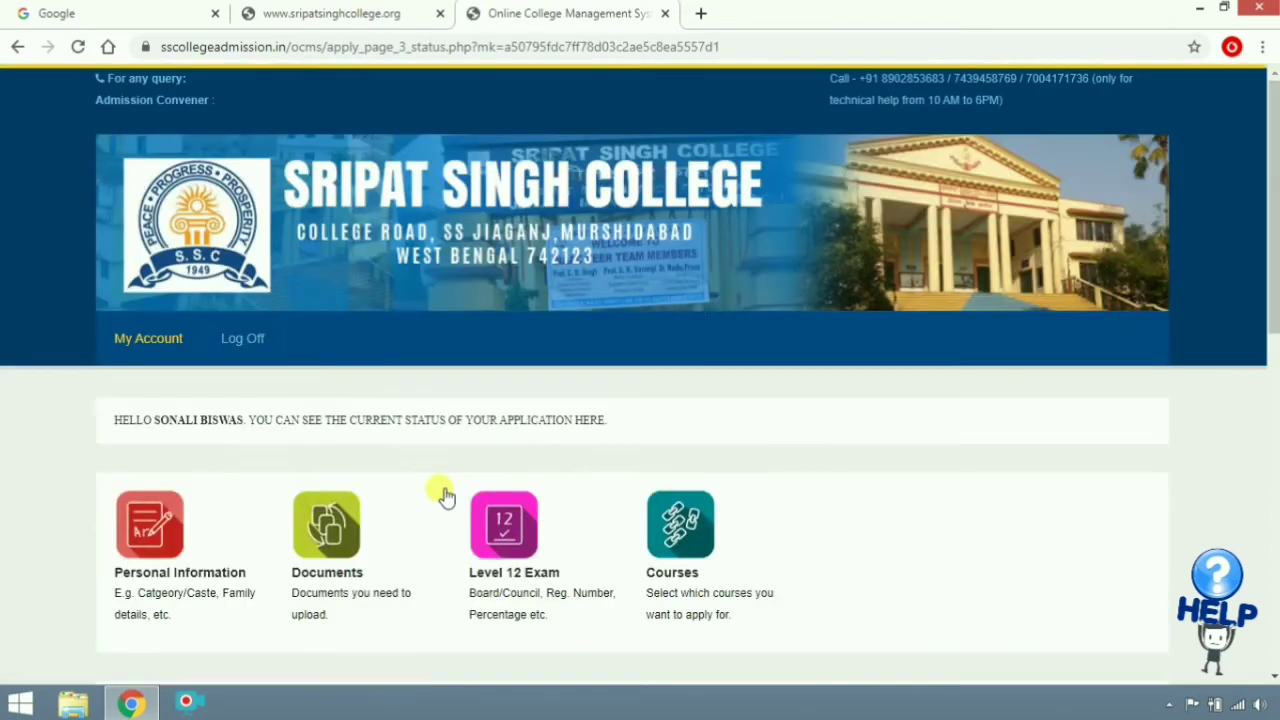
scroll(906, 385, "down", 3)
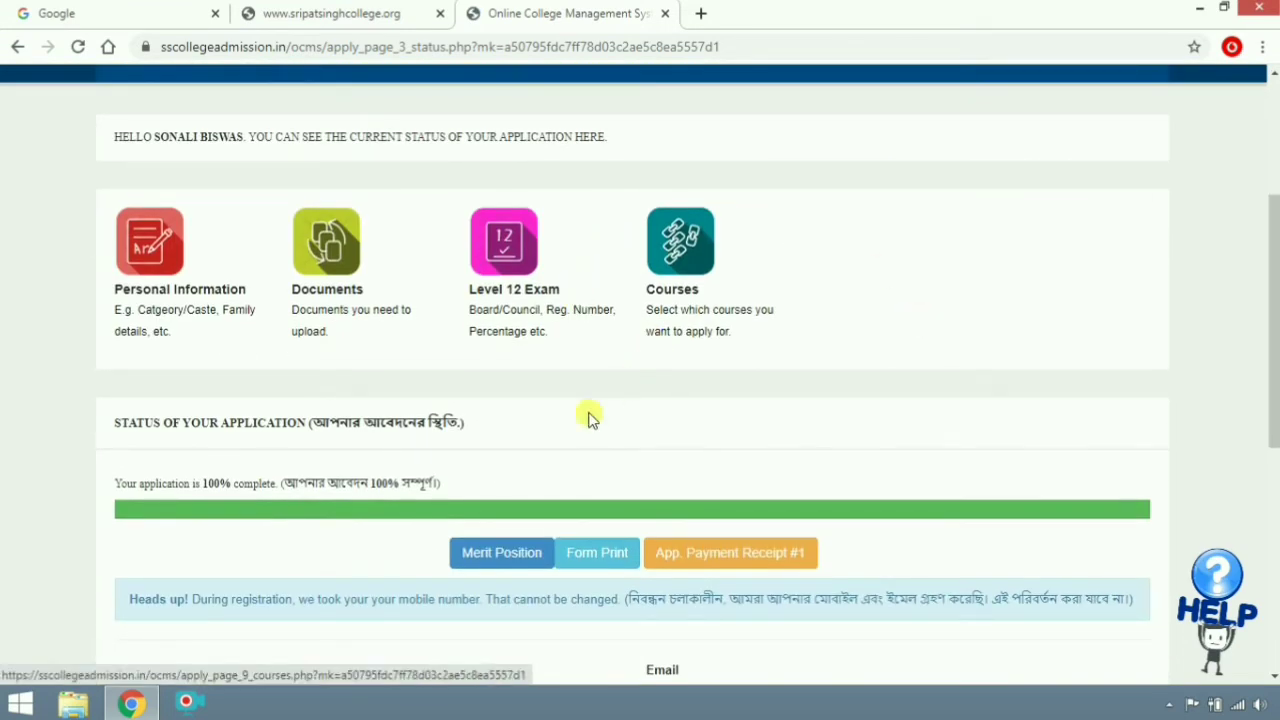
left_click(741, 575)
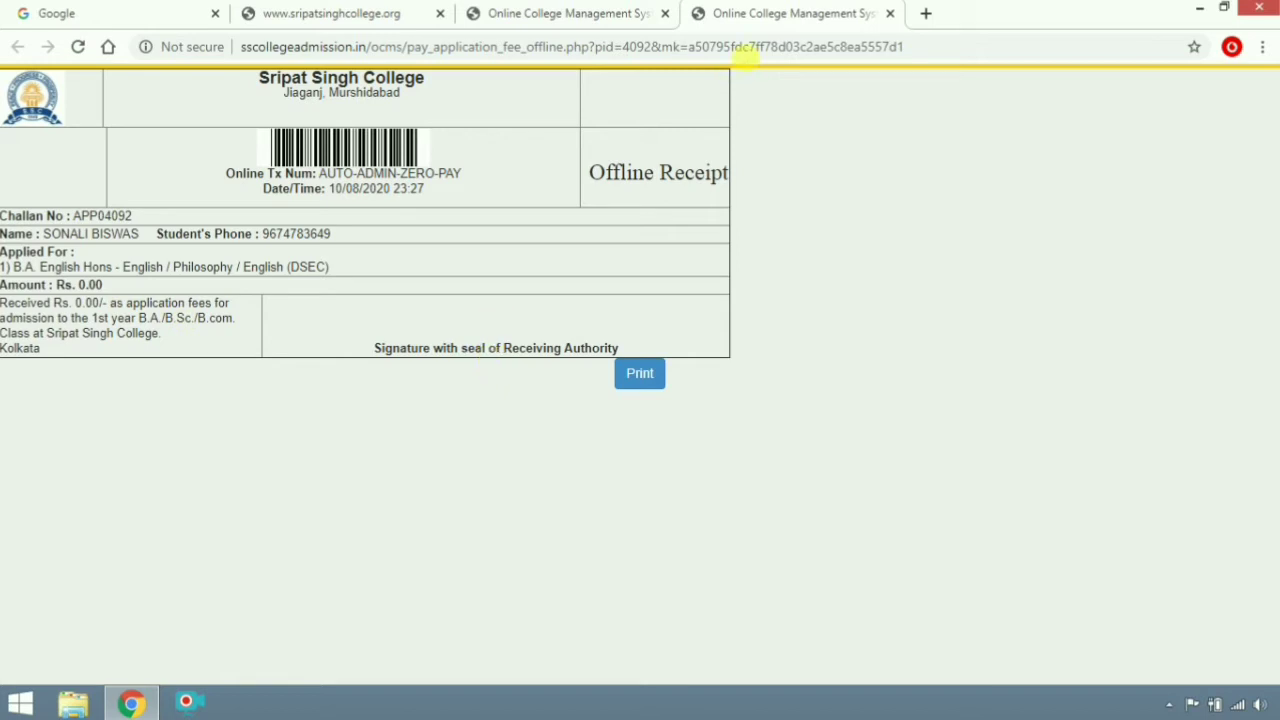
left_click(890, 13)
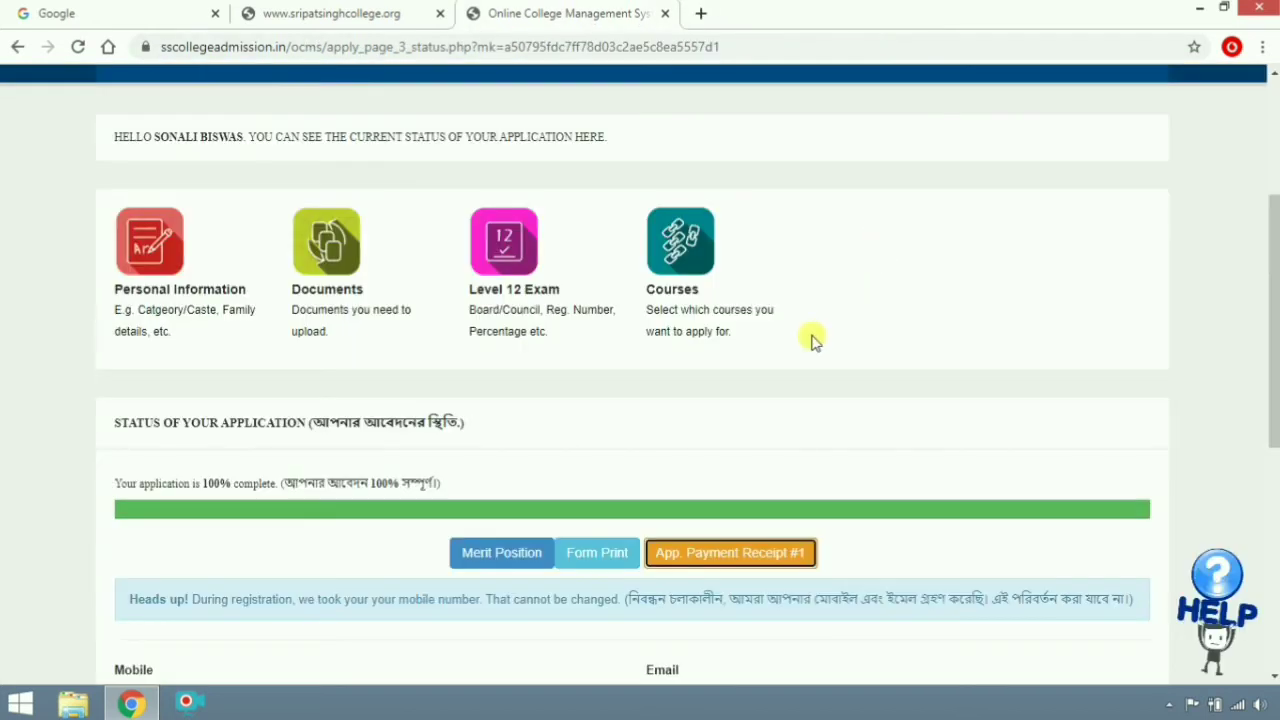
left_click(591, 556)
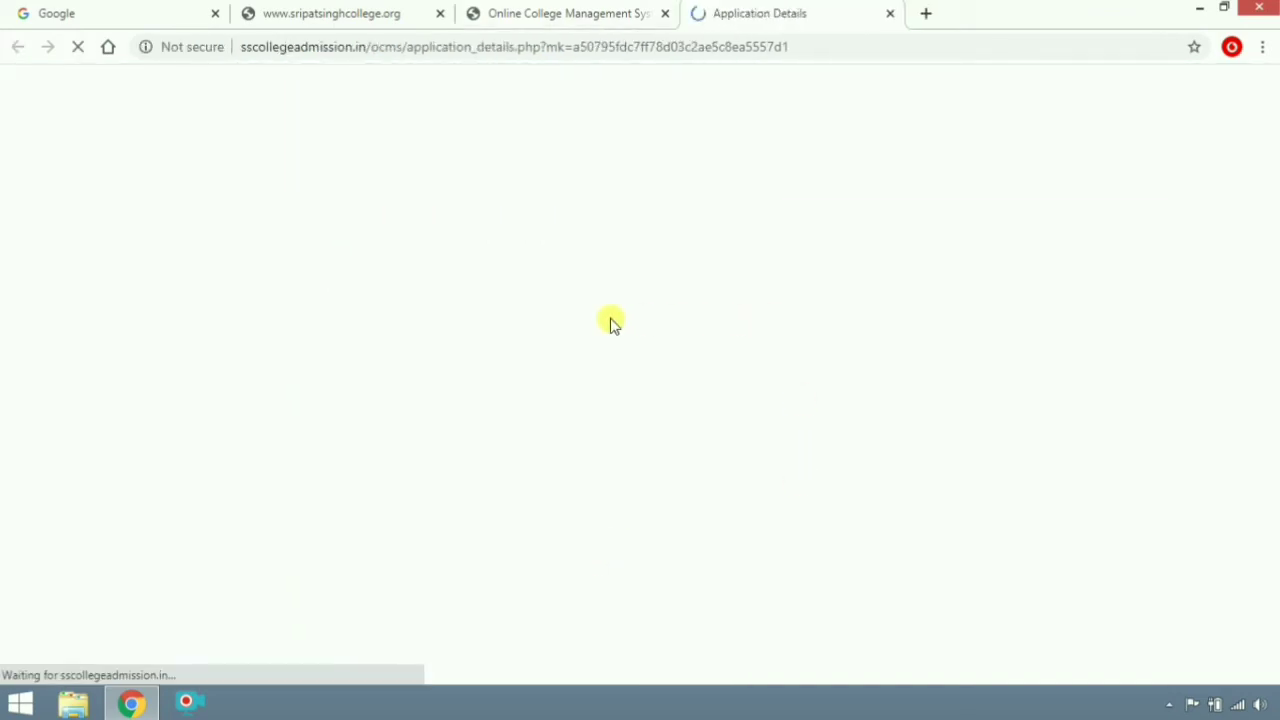
scroll(598, 312, "down", 3)
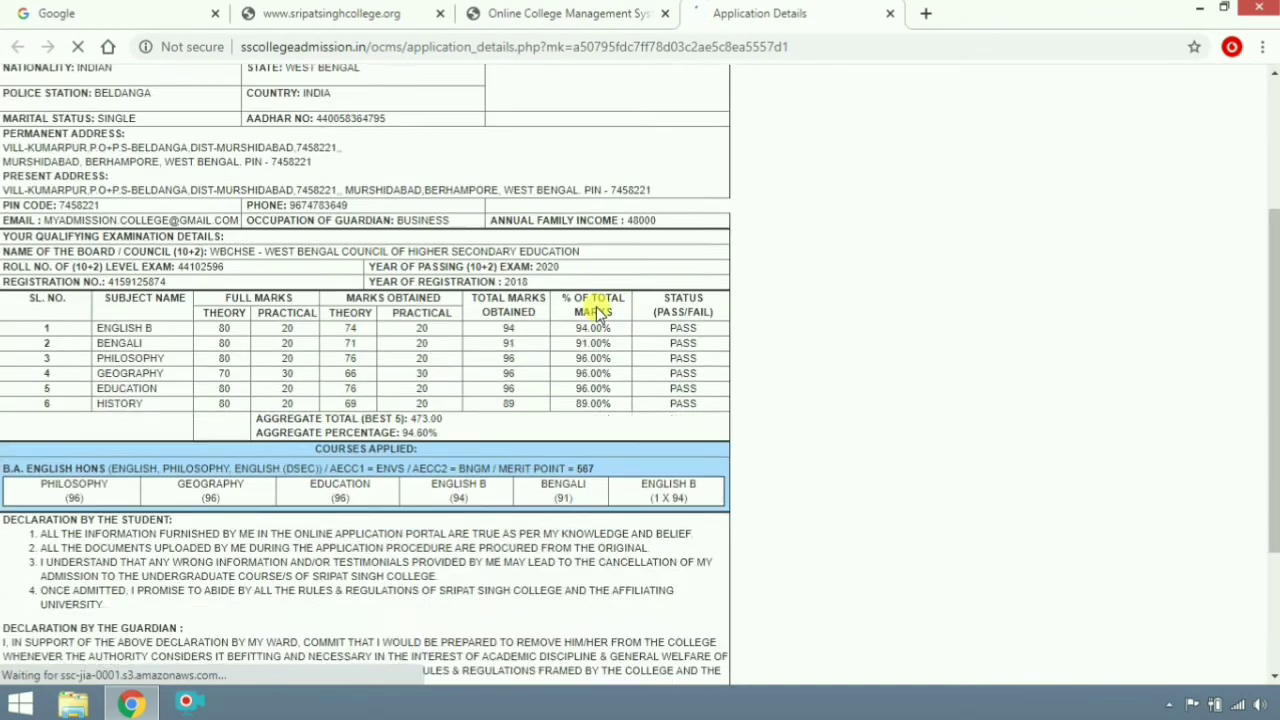
scroll(596, 310, "down", 2)
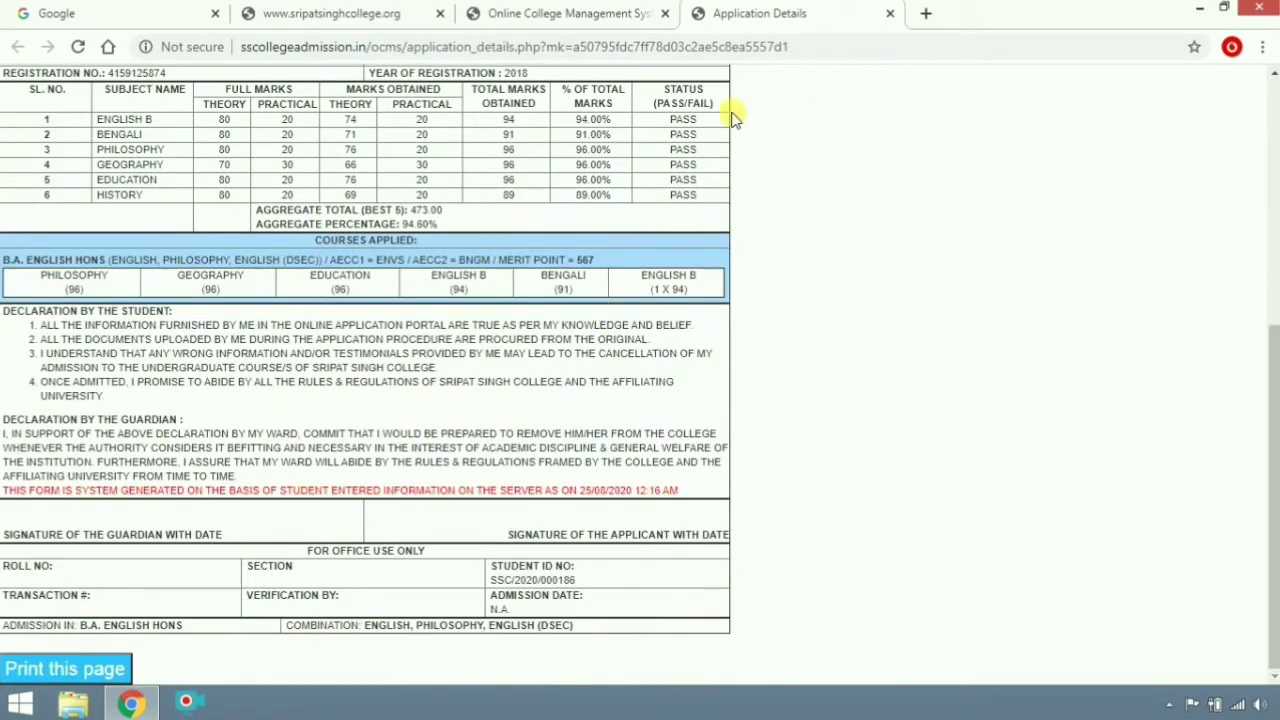
left_click(890, 13)
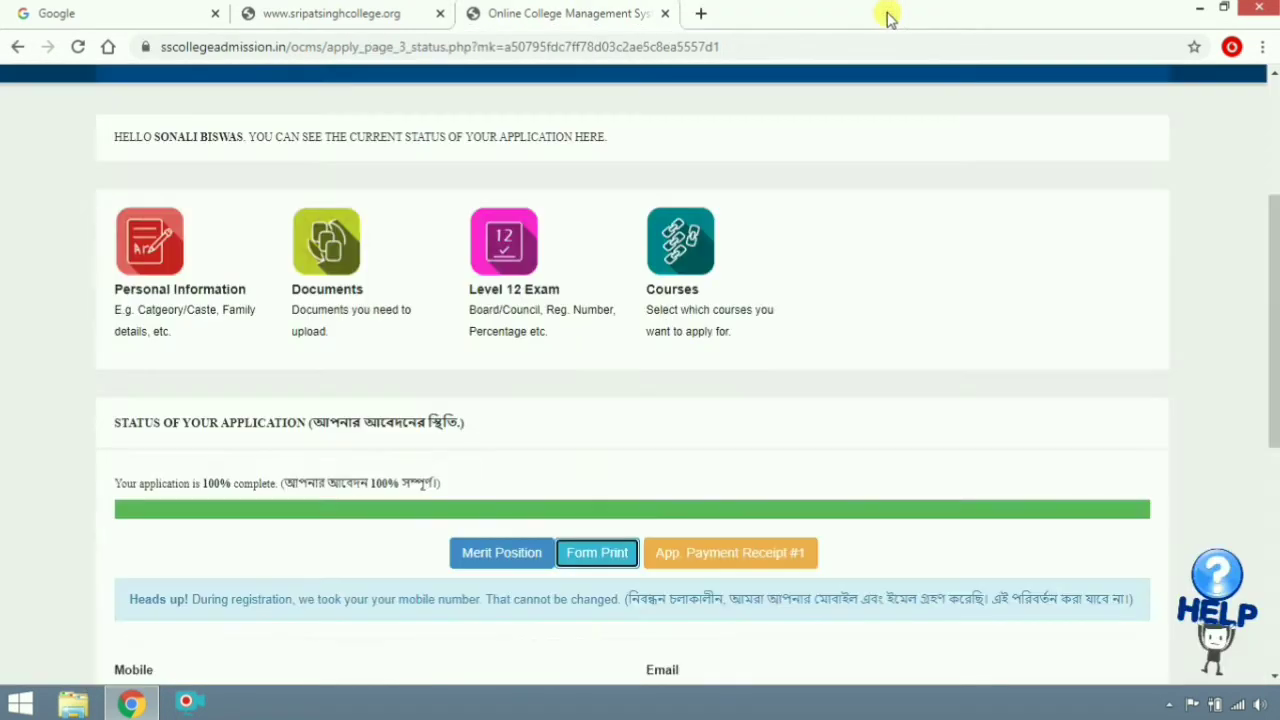
Check overall rank 7 in Merit Position, then continue to the B.A. English Hons fee receipt
left_click(512, 555)
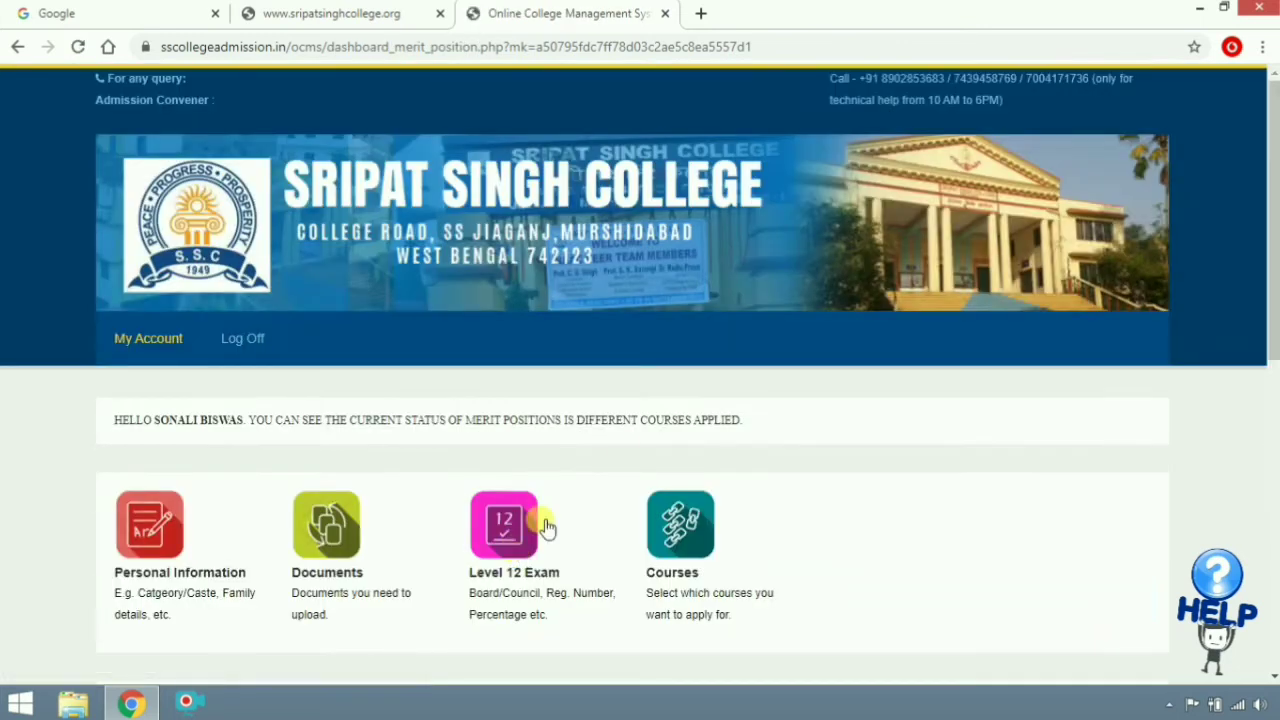
scroll(547, 527, "down", 4)
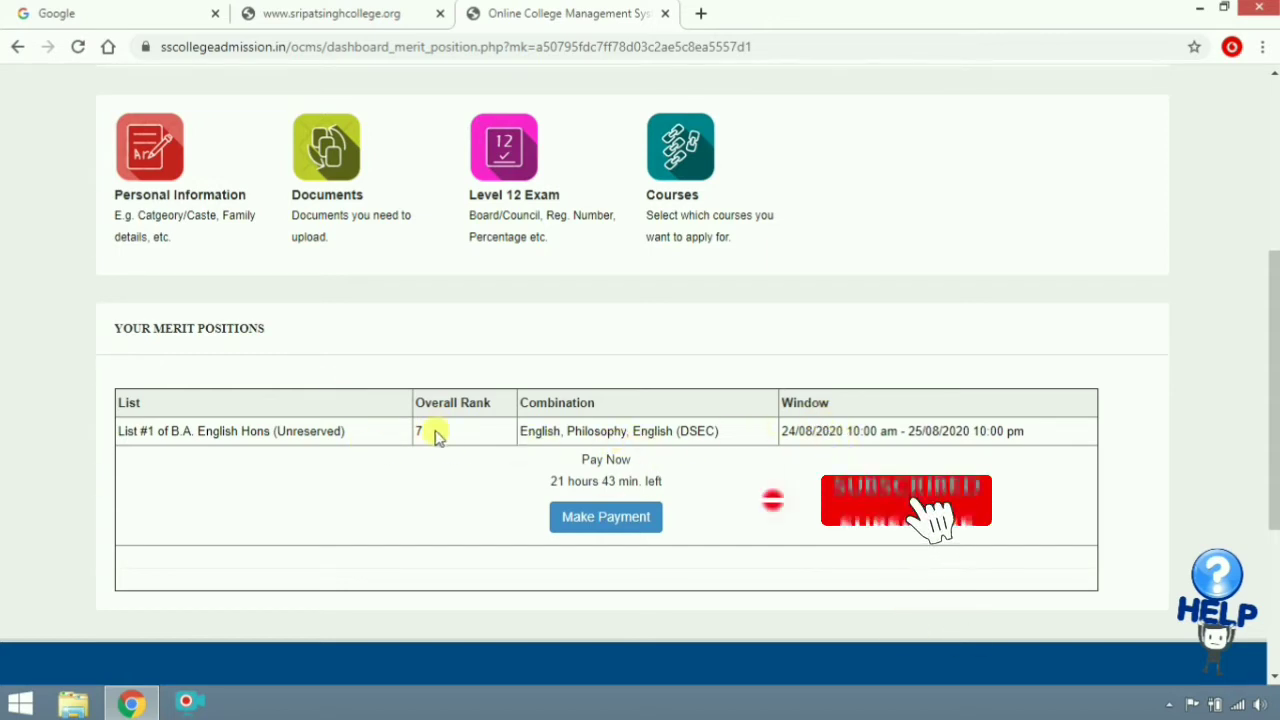
left_click_drag(440, 431, 410, 430)
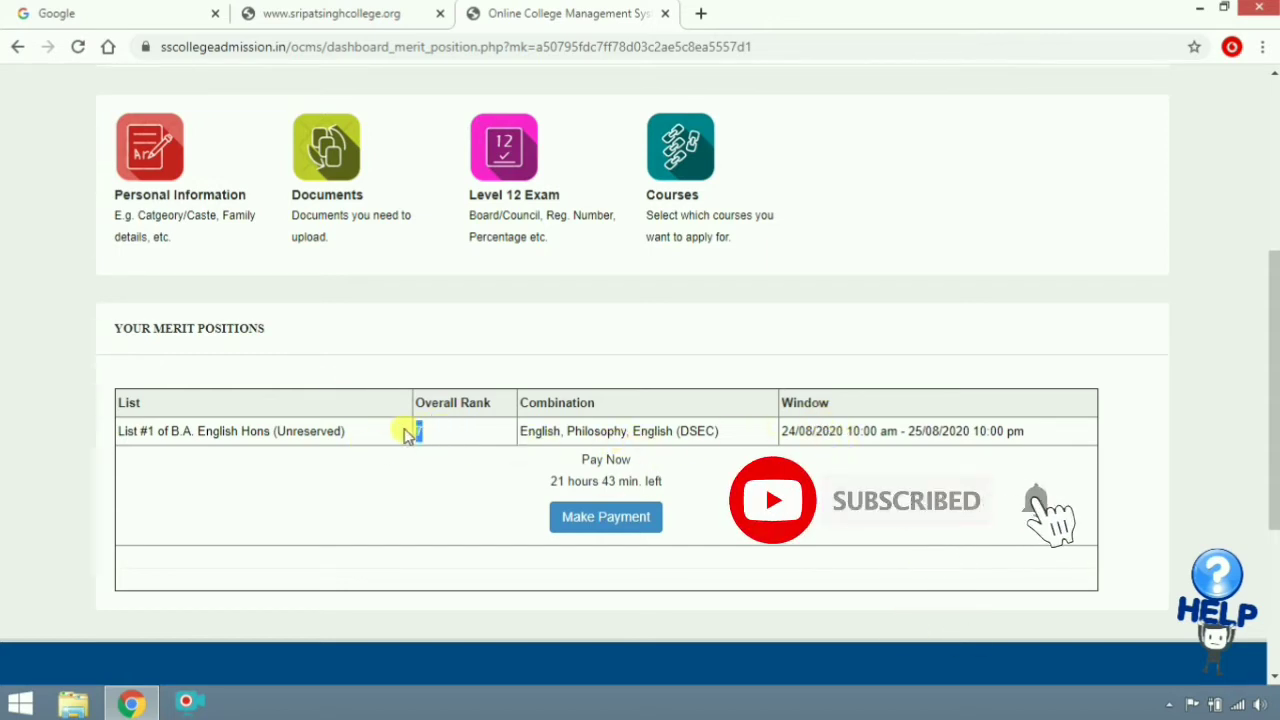
left_click(876, 508)
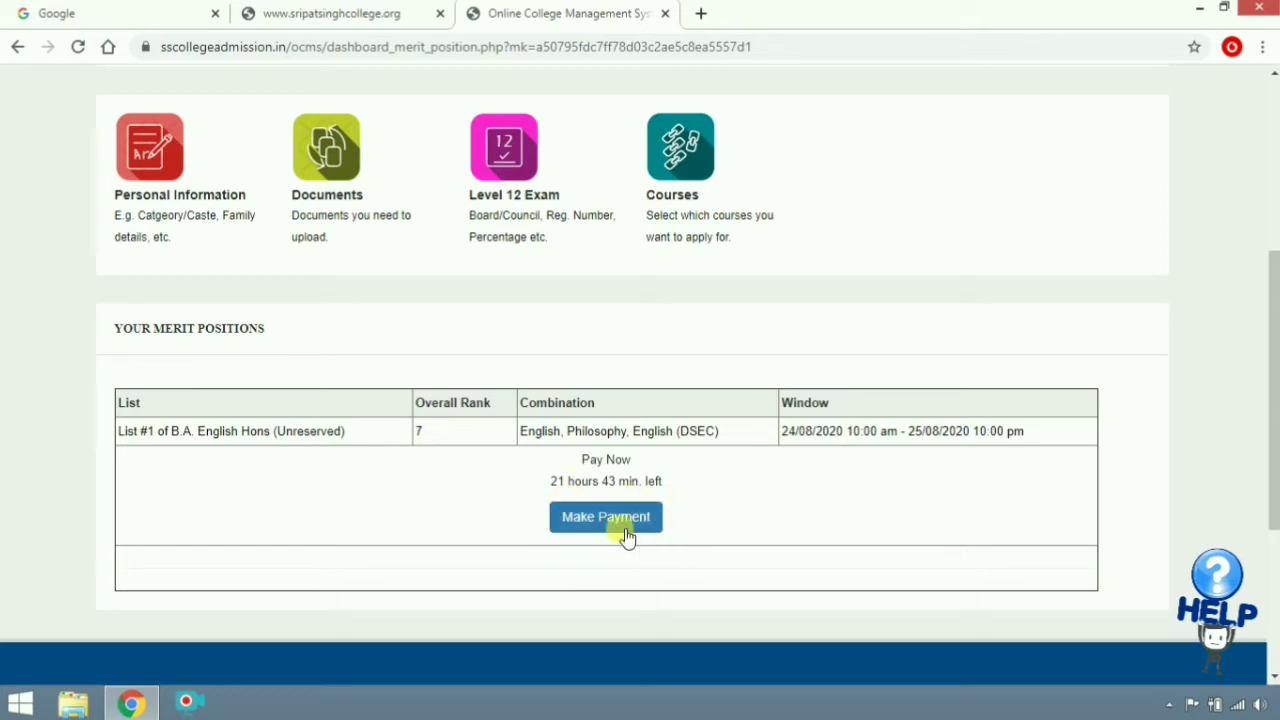
left_click(620, 528)
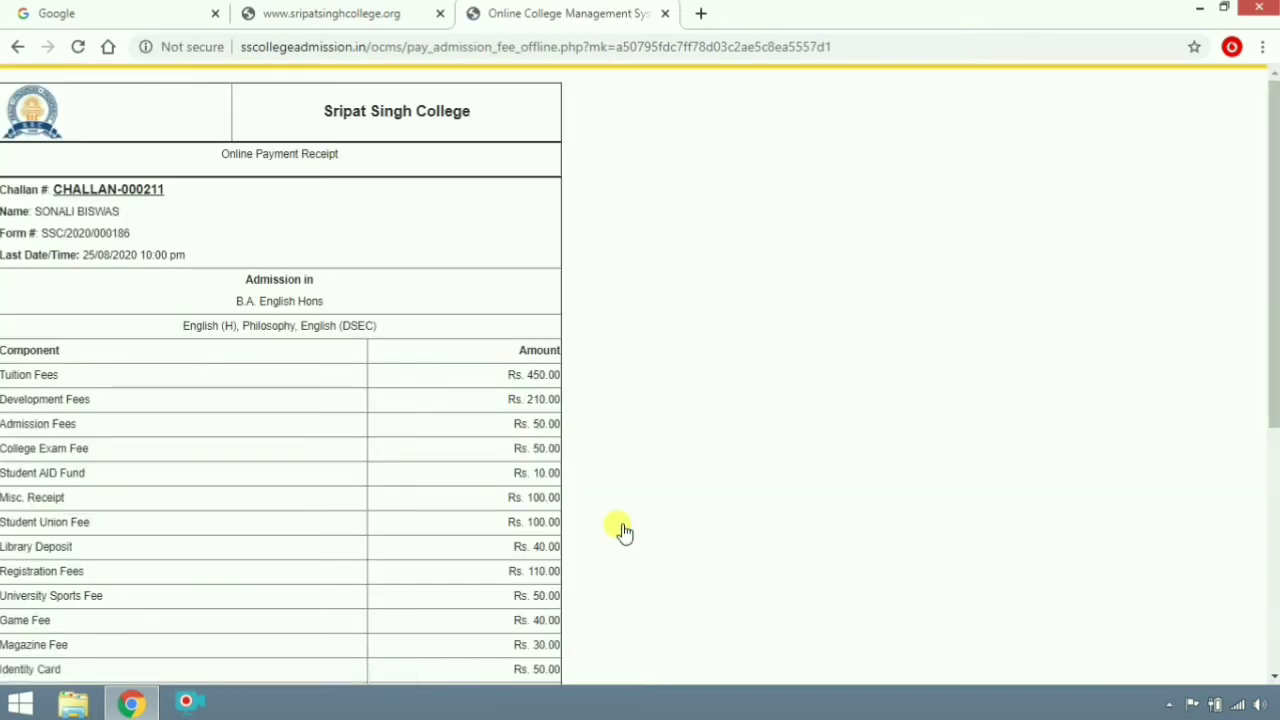
Review the fee receipt down to the Rs. 2000 total and choose Axis Bank JusPay
scroll(320, 352, "down", 1)
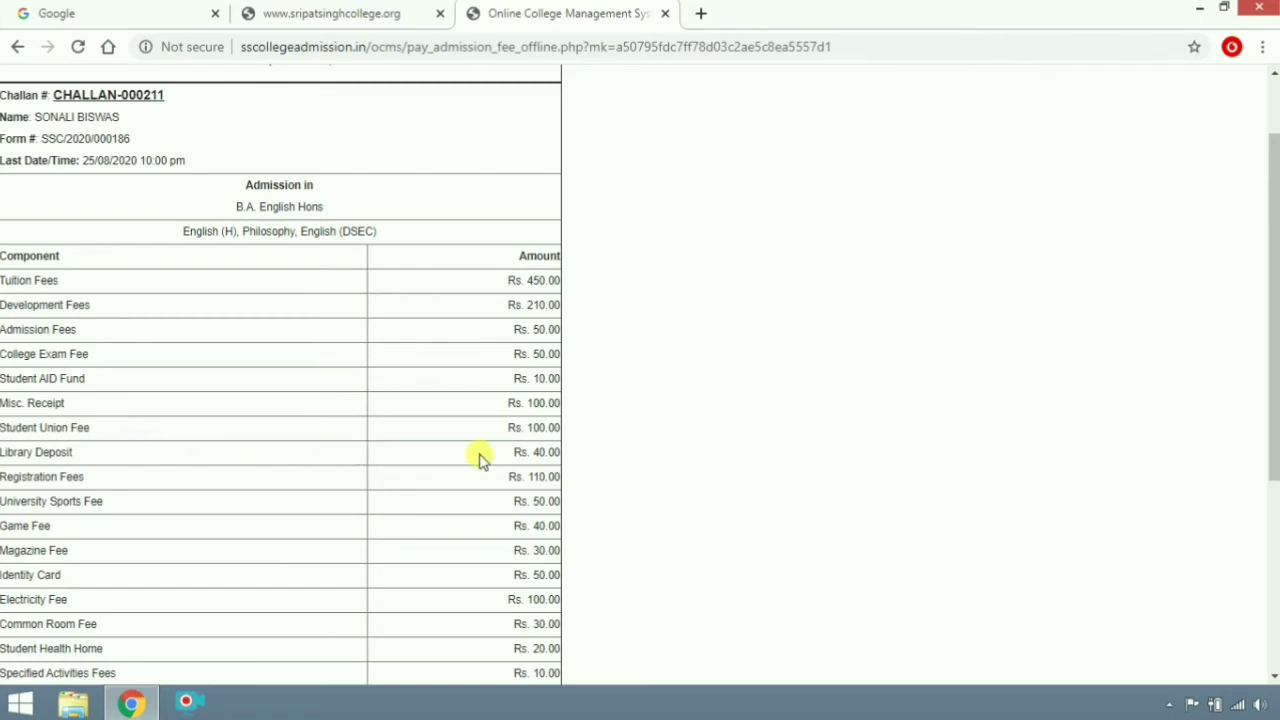
scroll(480, 457, "down", 3)
scroll(409, 551, "down", 1)
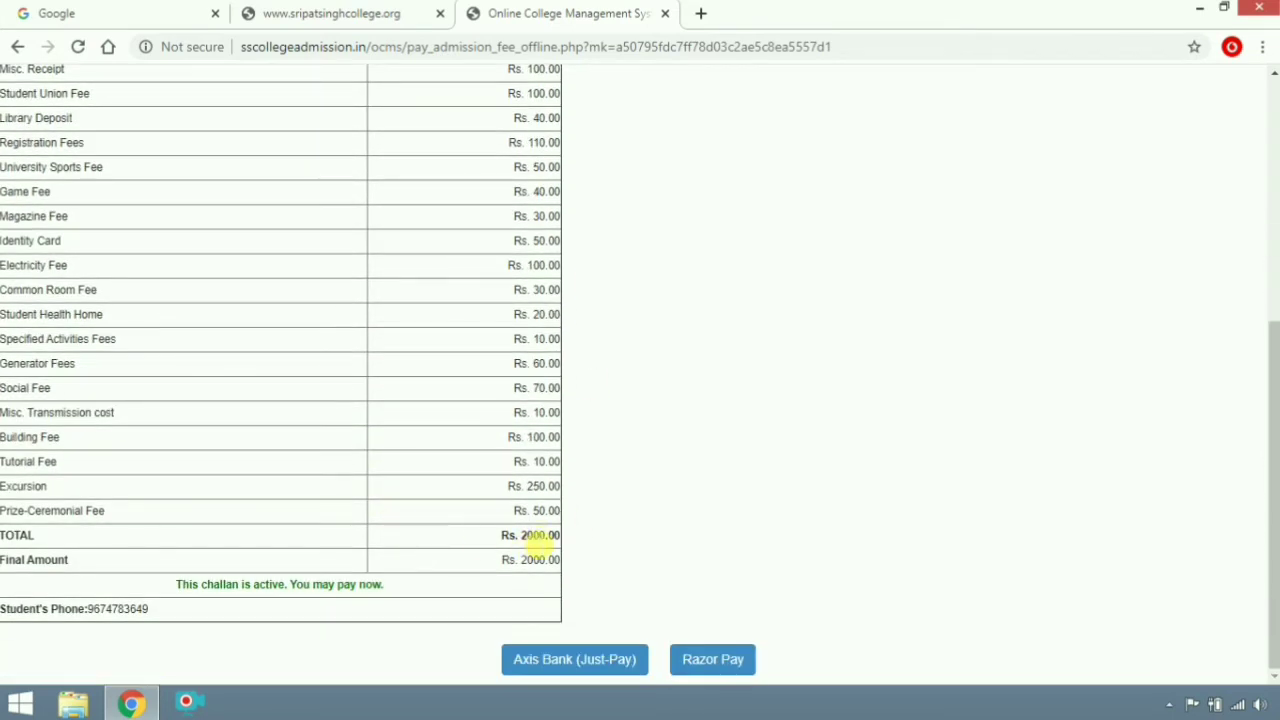
scroll(315, 330, "up", 2)
scroll(337, 420, "down", 2)
left_click(532, 665)
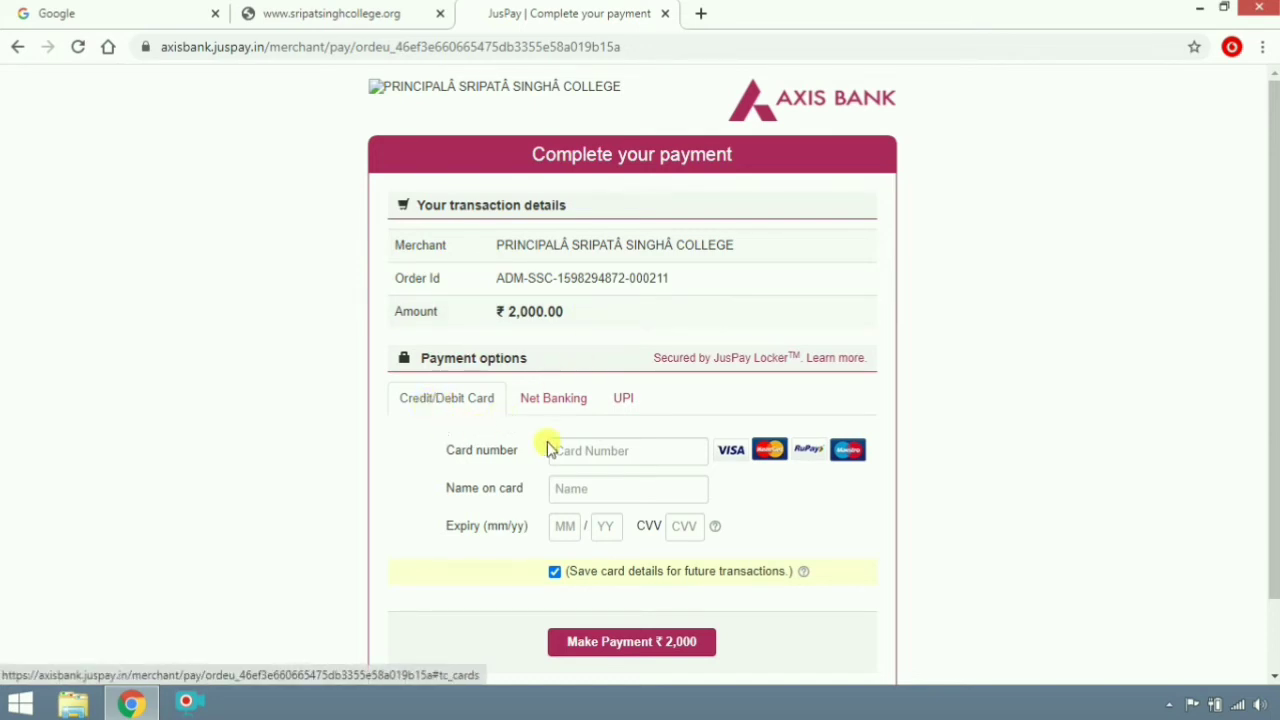
Try the card number, name and expiry fields, then switch to the Net Banking tab
left_click(586, 452)
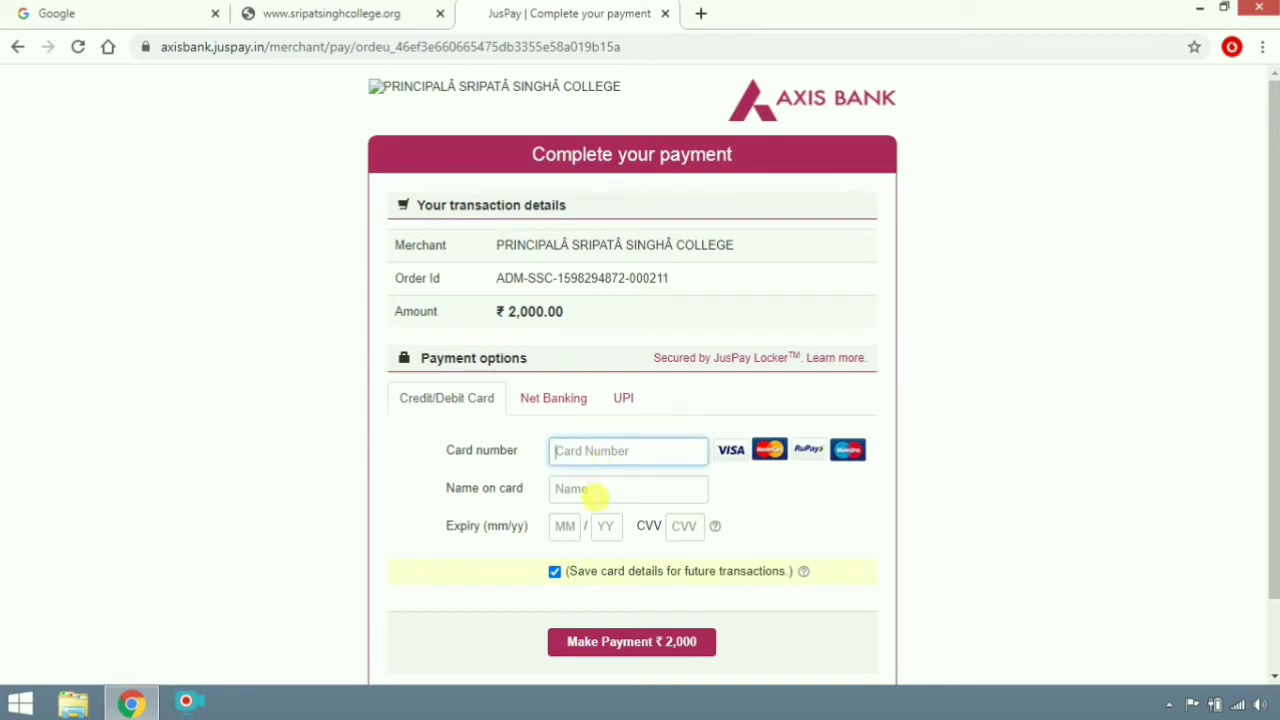
left_click(593, 494)
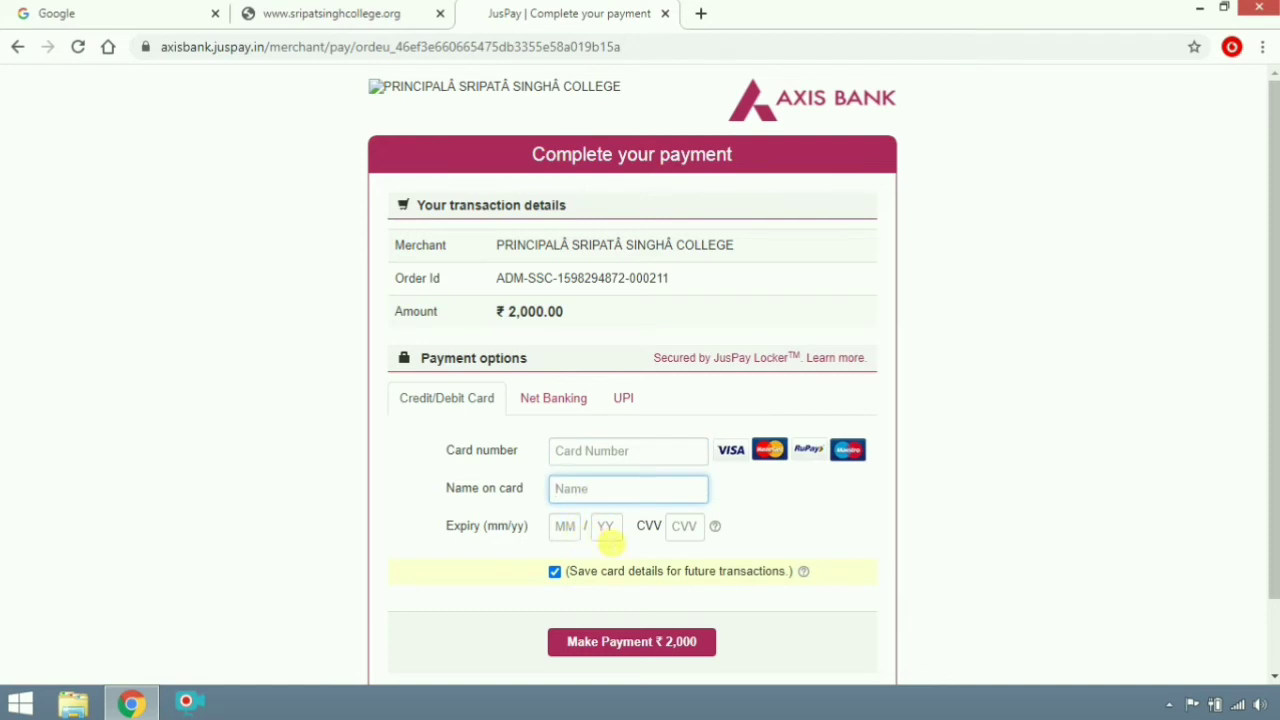
left_click(605, 531)
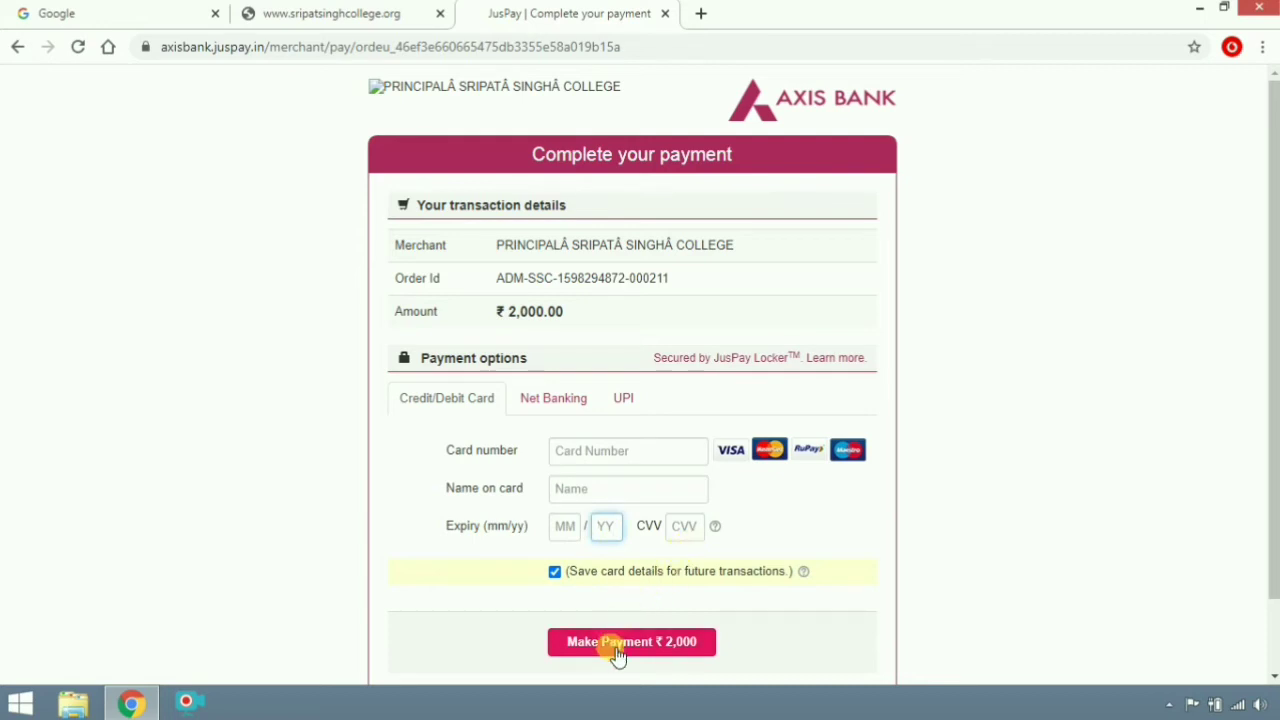
left_click(560, 400)
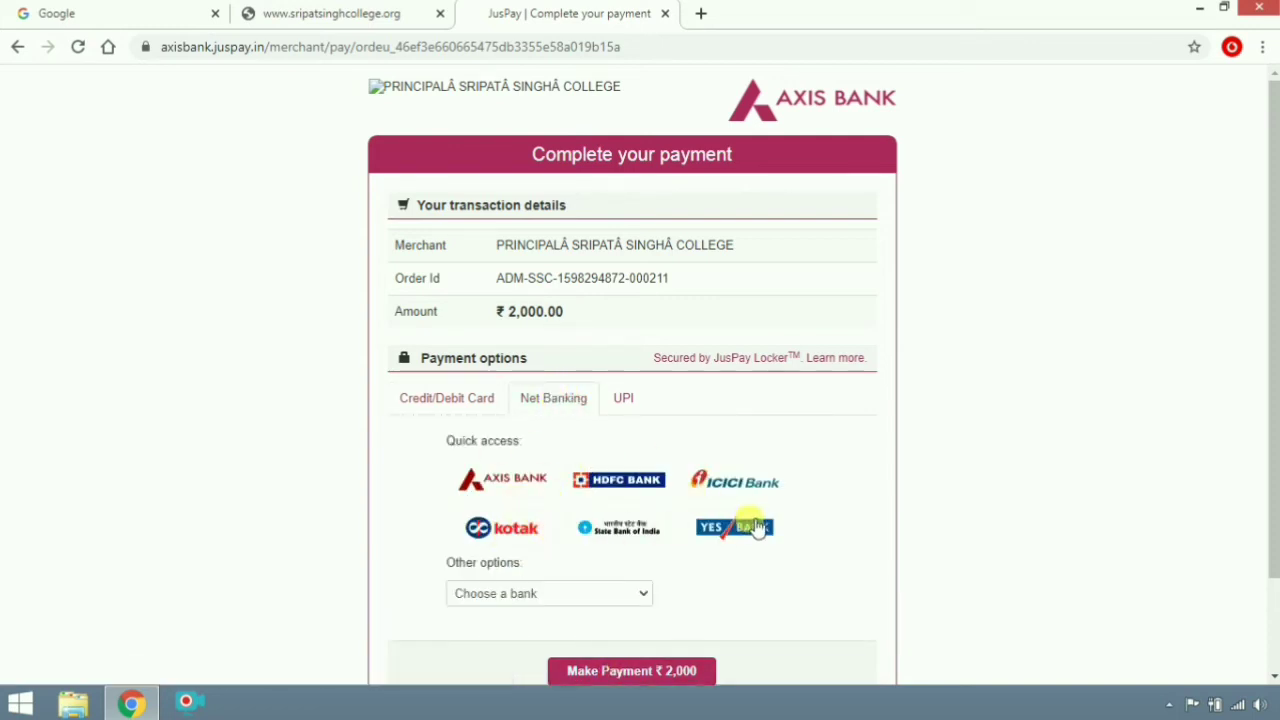
Open and close the Choose a bank list, view UPI, then return to Credit/Debit Card
scroll(755, 515, "down", 1)
left_click(635, 500)
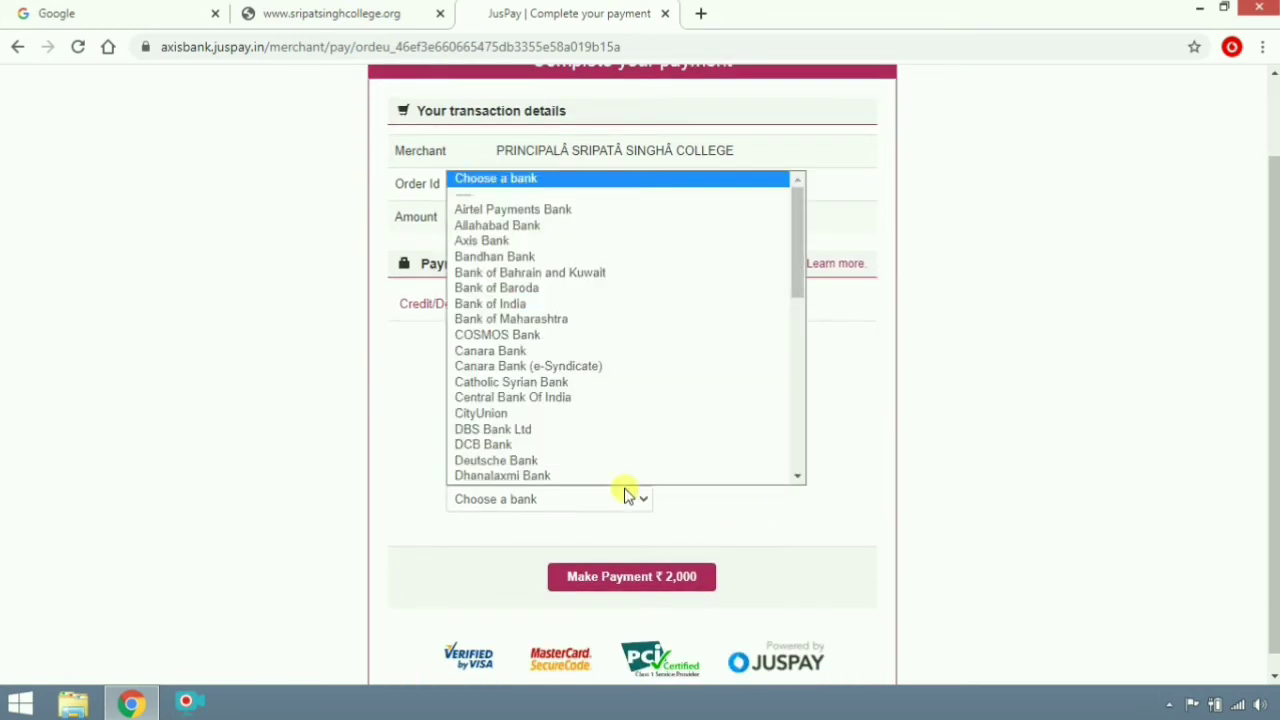
left_click(789, 520)
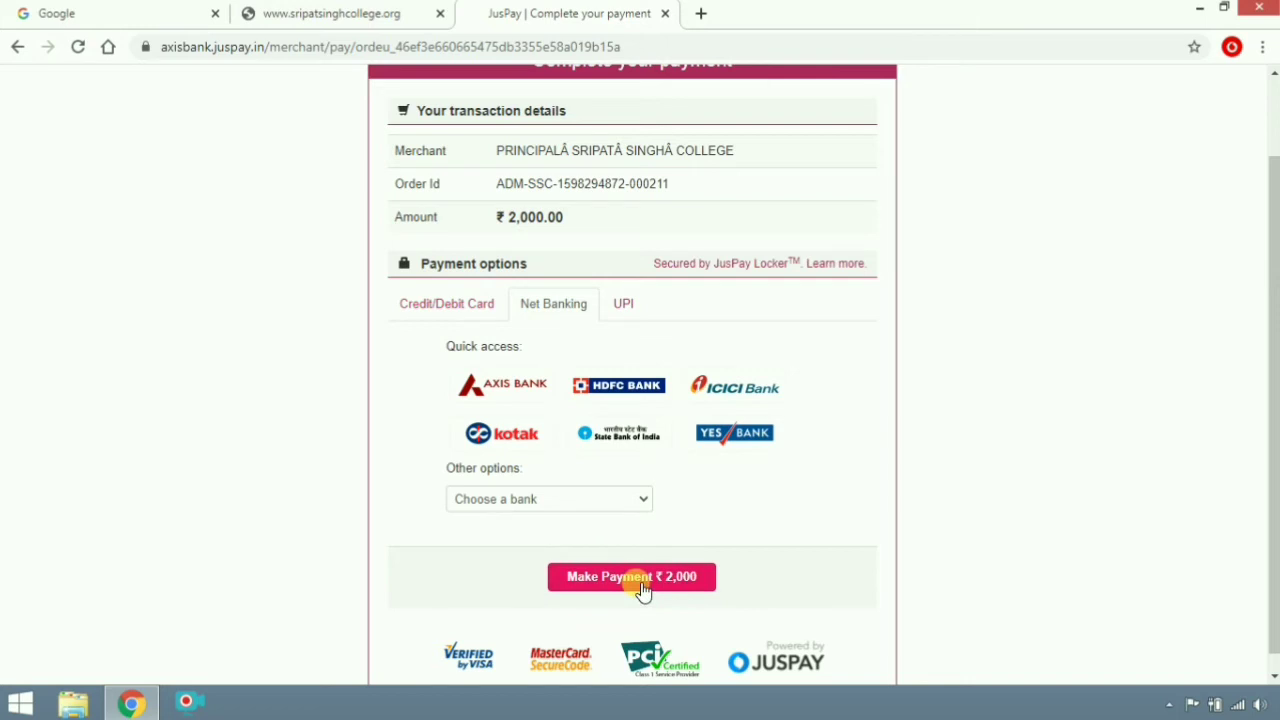
left_click(630, 303)
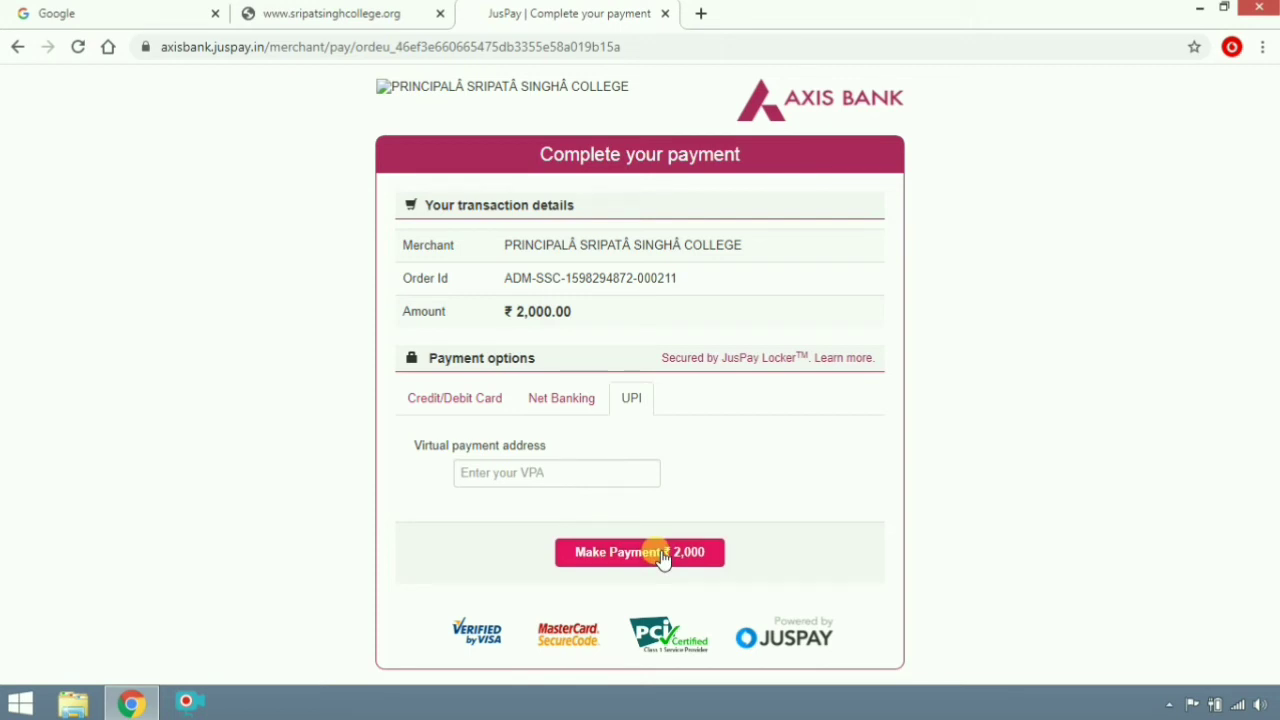
left_click(437, 402)
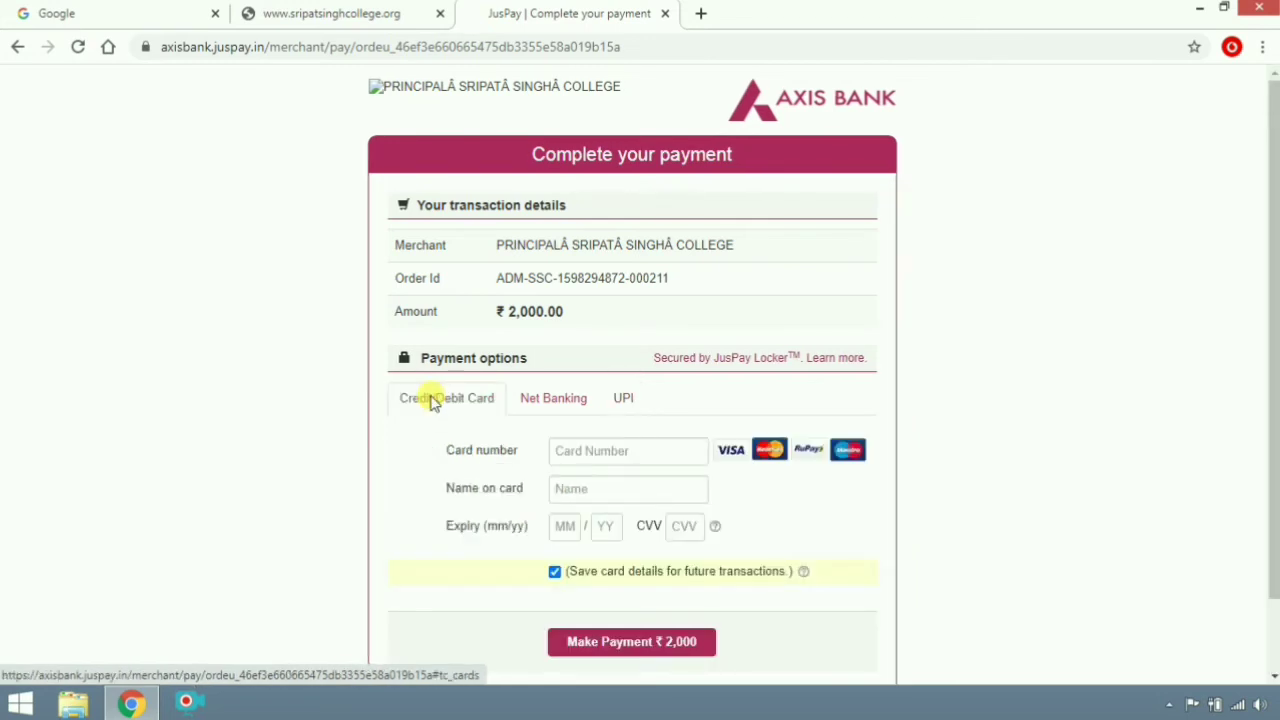